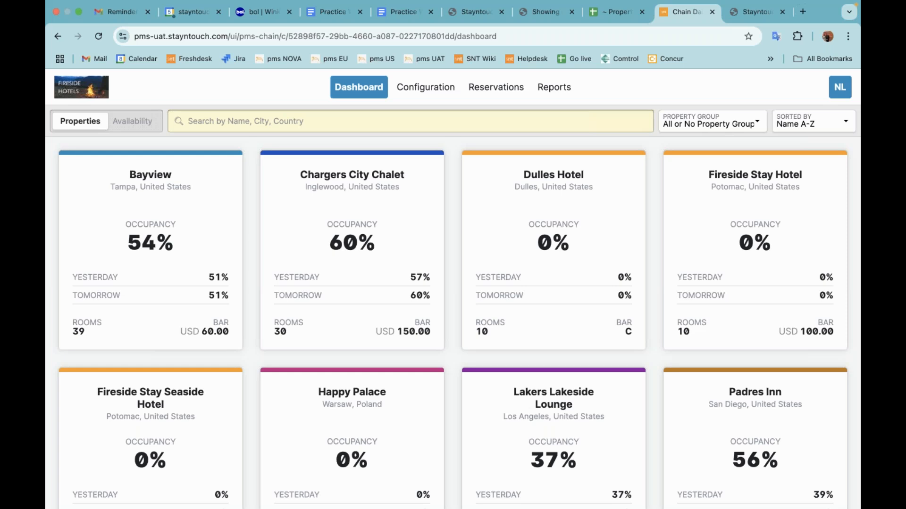
Open the chain-wide reservations search and examine the name-matching options and the date filter.
click(495, 92)
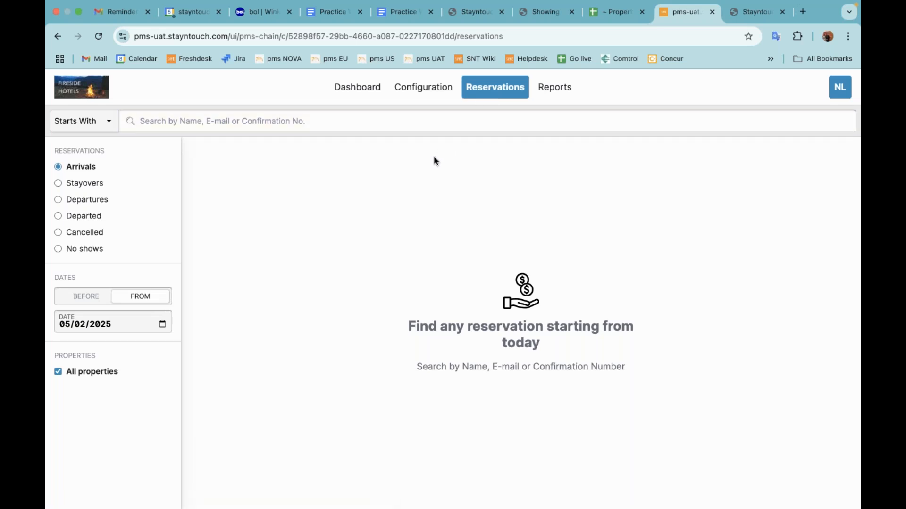
click(105, 123)
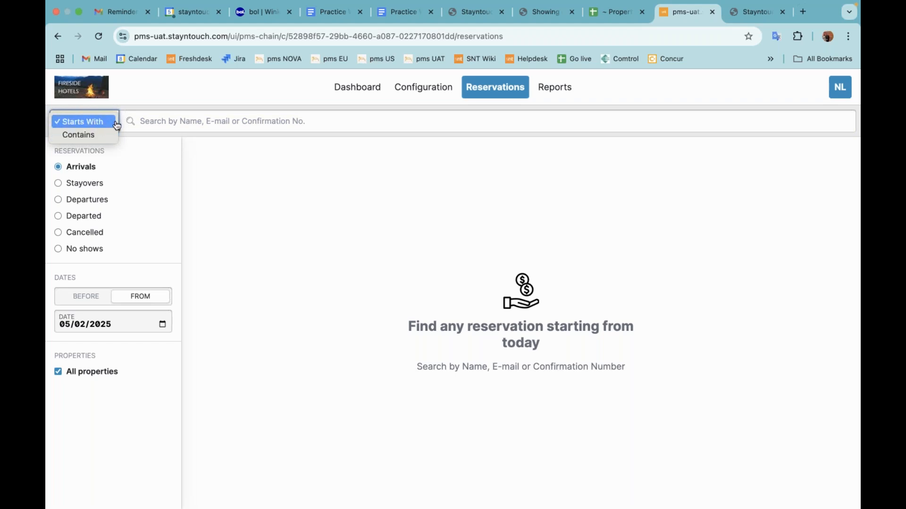
click(114, 100)
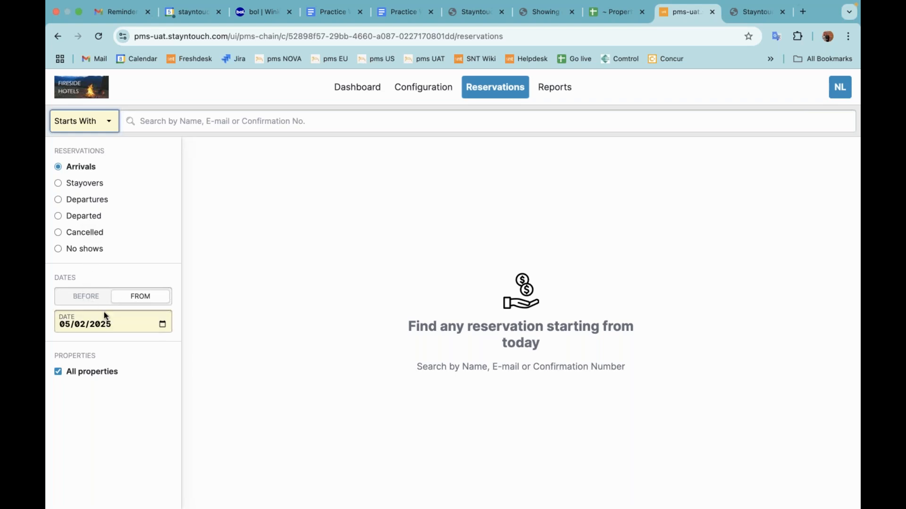
click(113, 326)
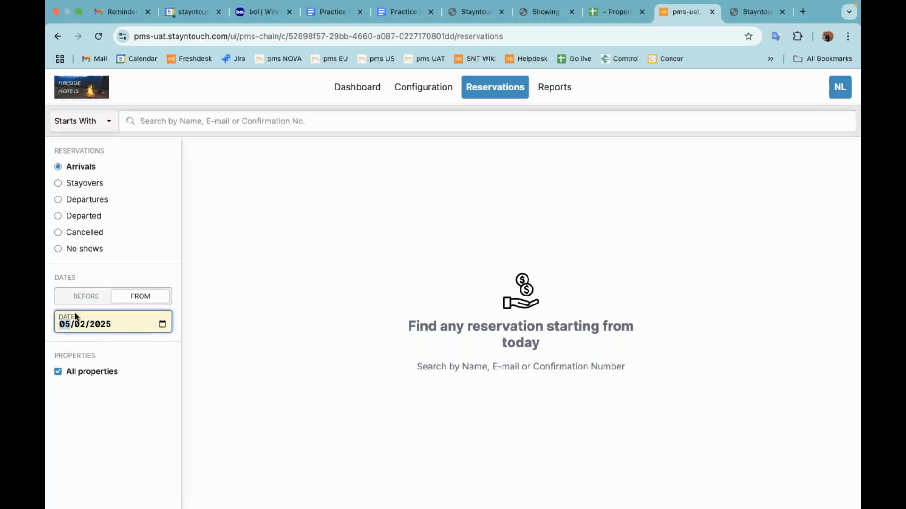
Examine the groups and individual properties offered in the property filter, and restore the All properties selection.
click(106, 382)
click(86, 395)
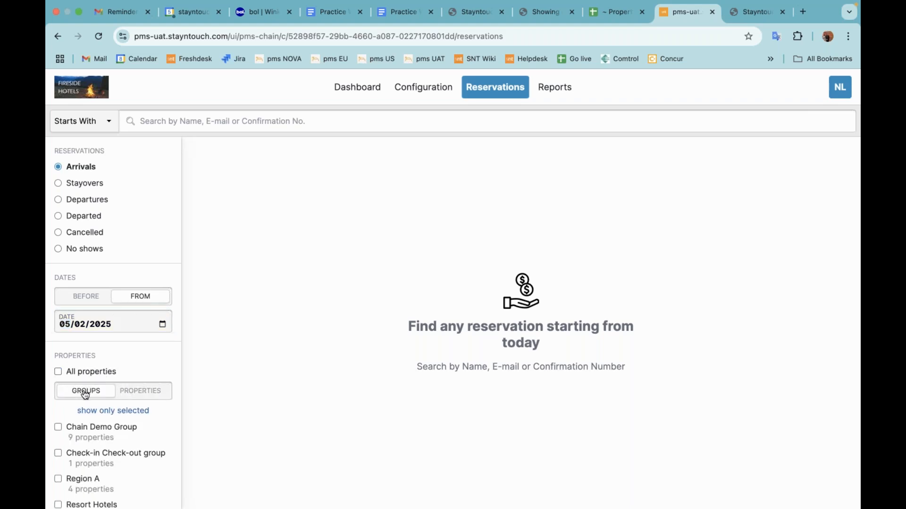
click(134, 398)
scroll(130, 408, down, 5)
scroll(128, 407, up, 5)
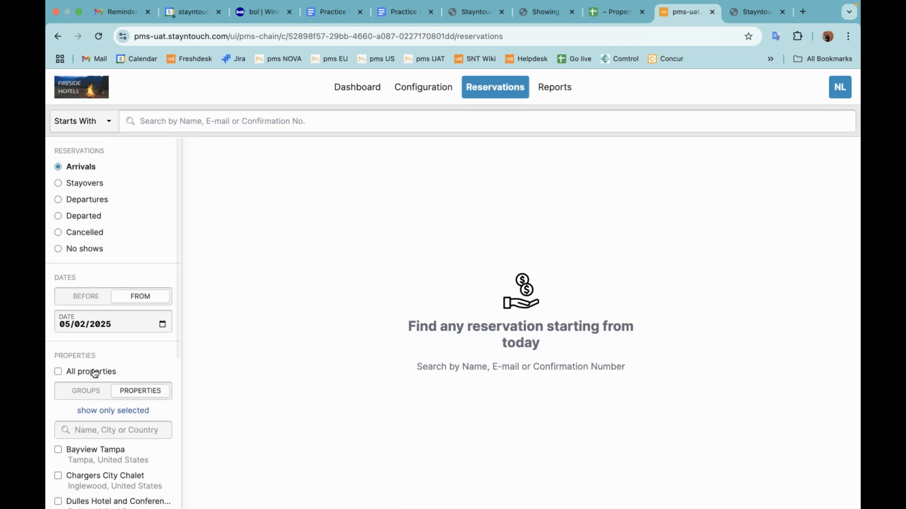
click(94, 374)
Look up the guest's reservation by first name, view its stay card and return to the chain reservations.
click(290, 122)
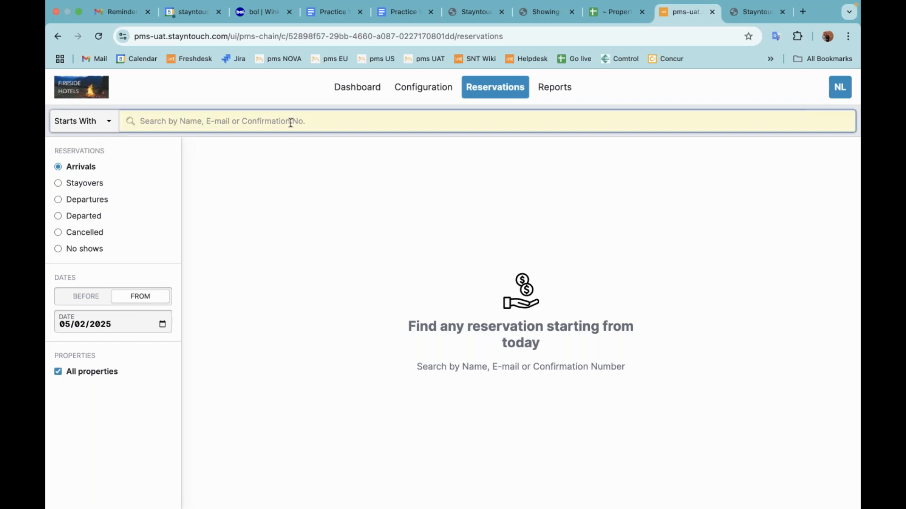
text(Natas)
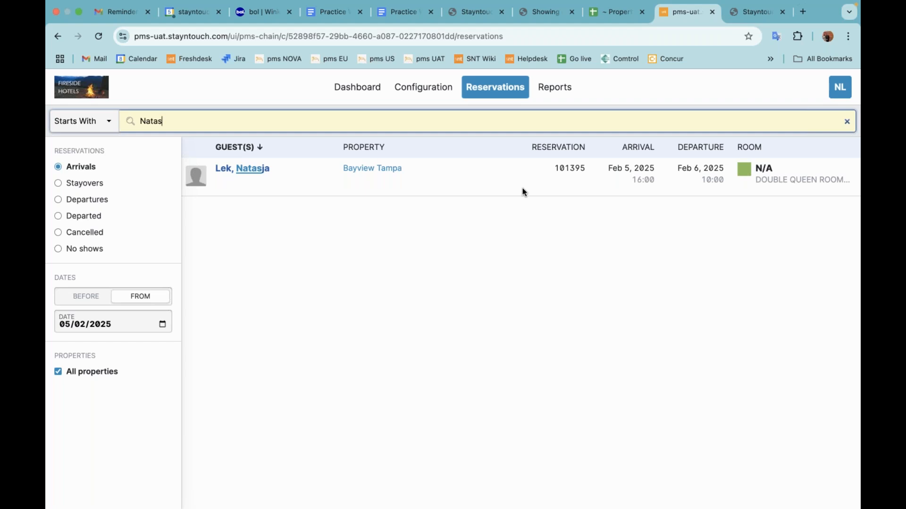
click(241, 173)
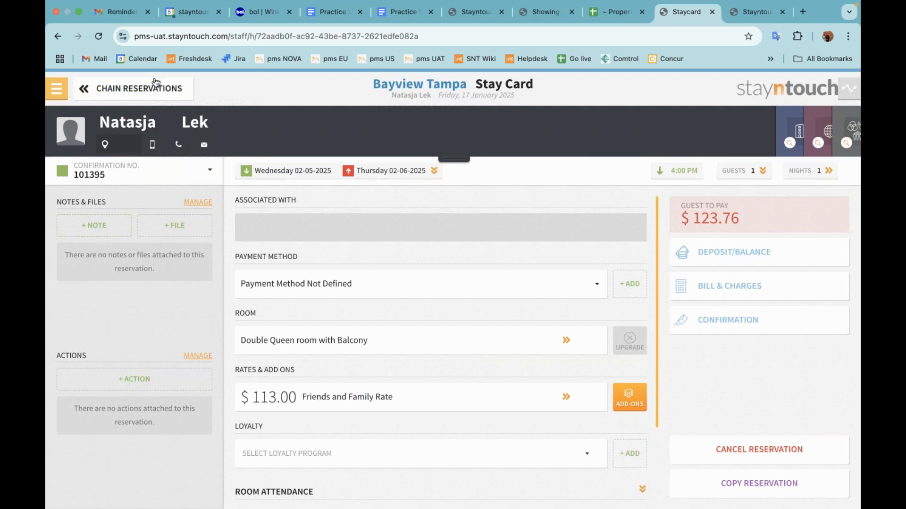
click(115, 90)
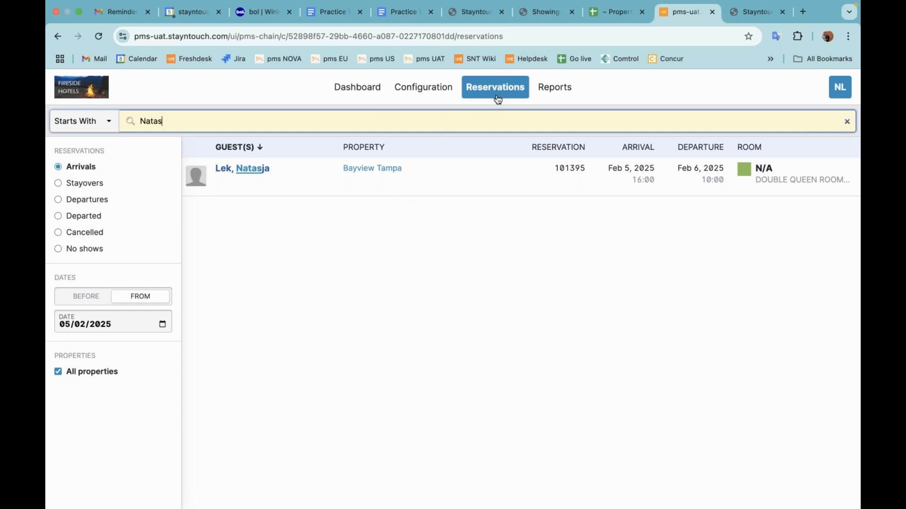
Start a new deposit policy template in the chain's rate rules configuration.
click(429, 92)
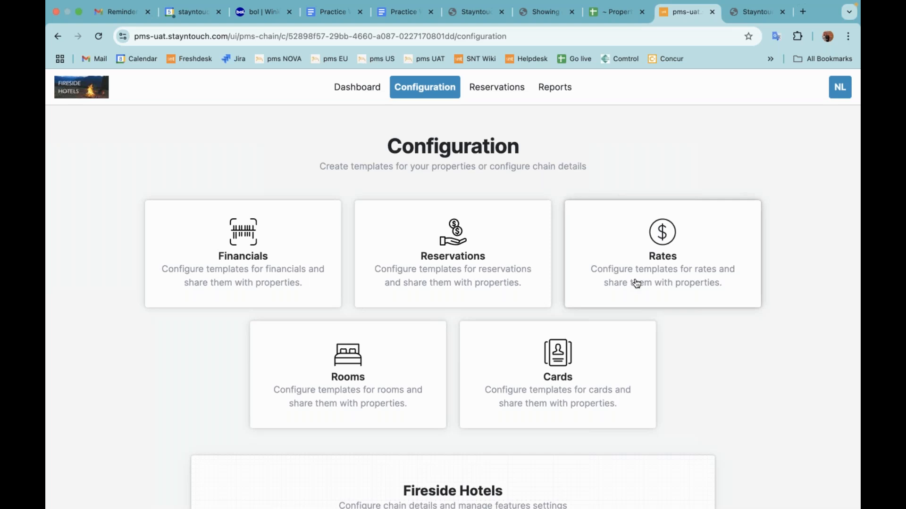
click(646, 270)
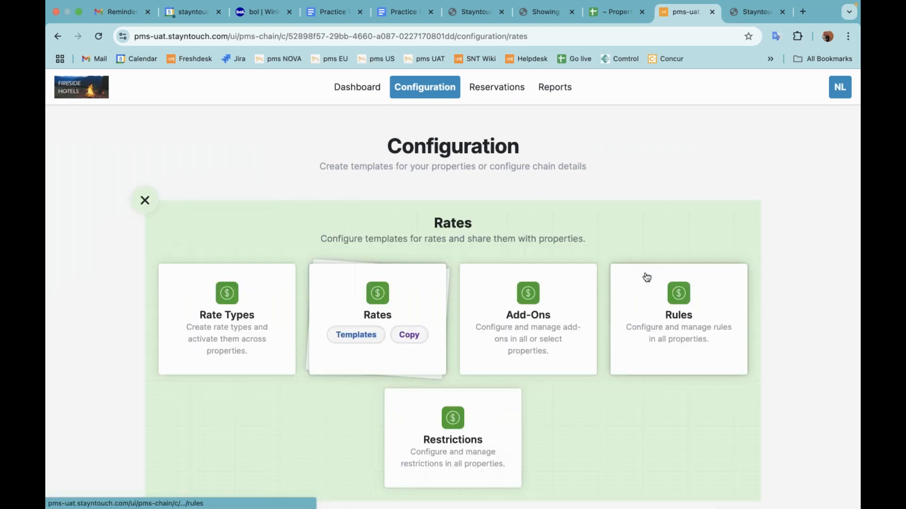
click(667, 332)
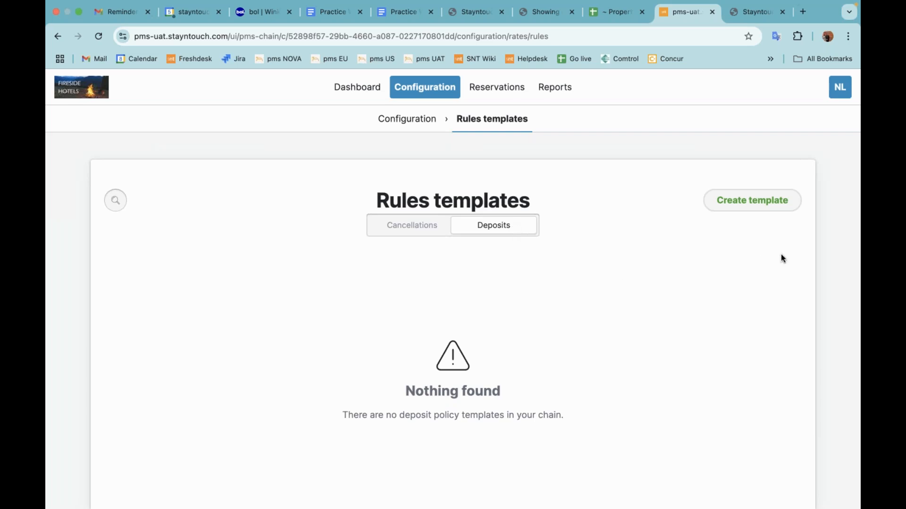
click(750, 202)
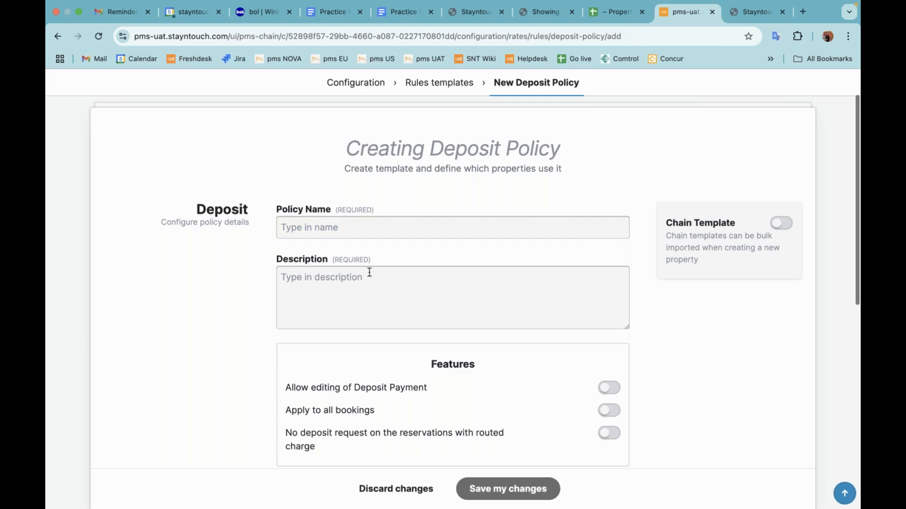
Examine the new deposit policy form's name, description, features, schedule and chain template settings.
click(350, 229)
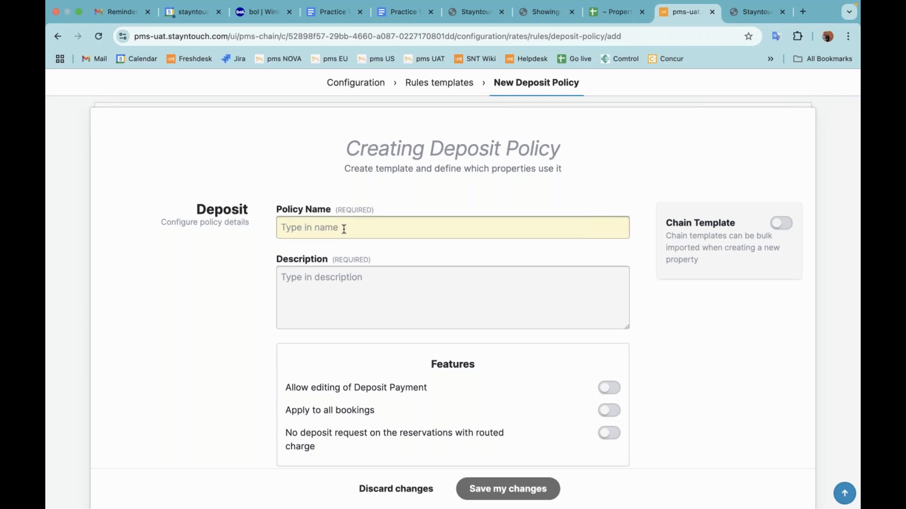
click(332, 285)
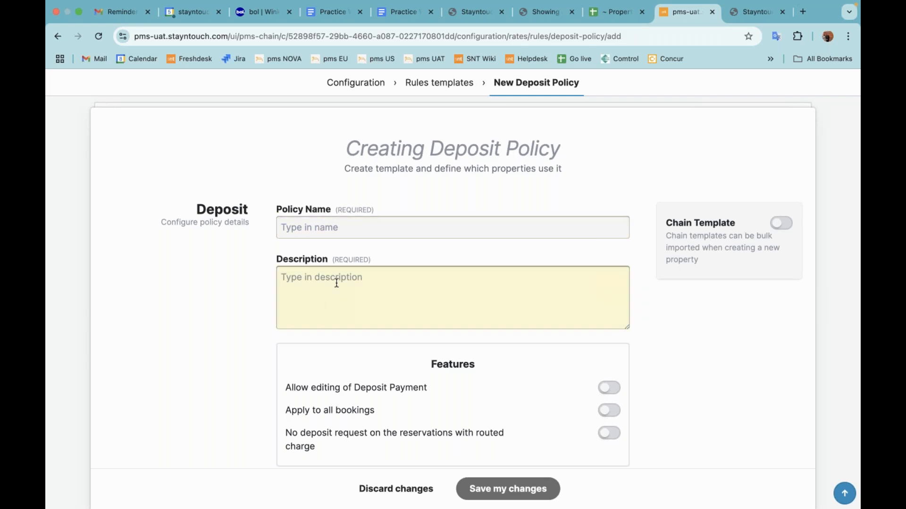
scroll(336, 283, down, 3)
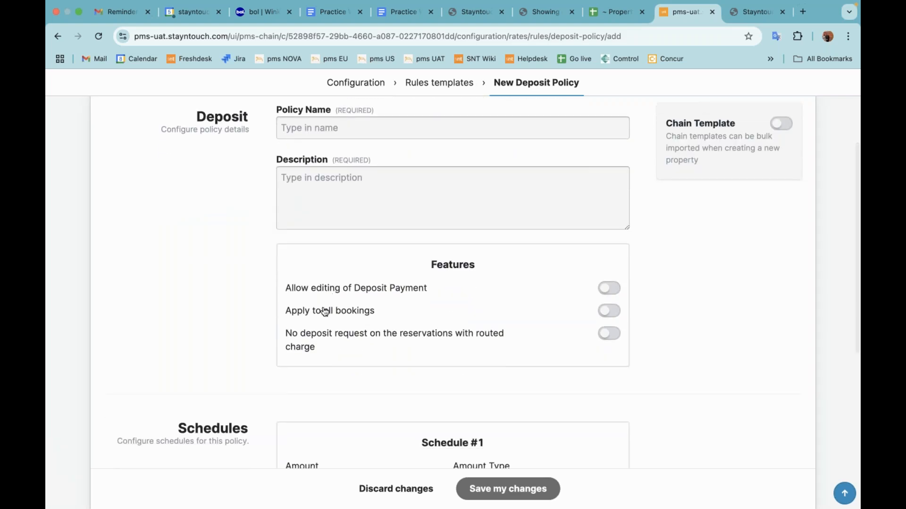
scroll(314, 336, down, 5)
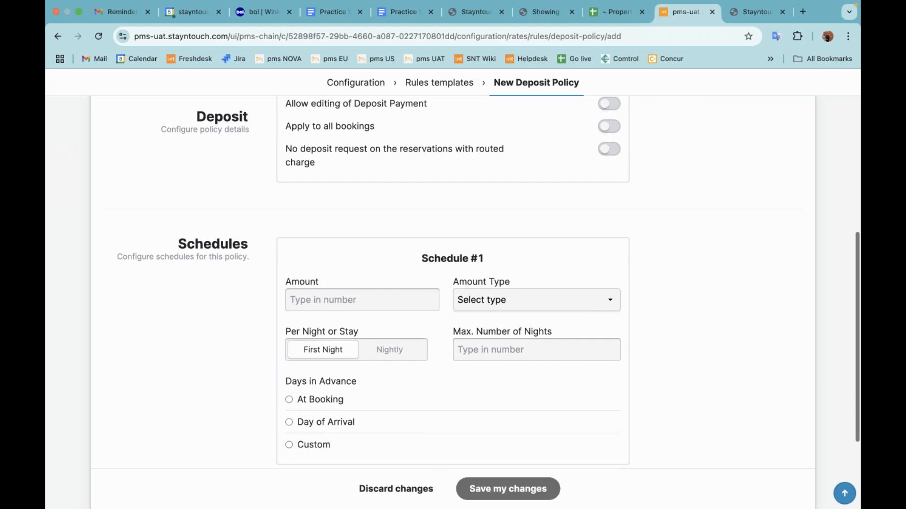
click(428, 300)
scroll(430, 302, down, 1)
scroll(430, 302, down, 1)
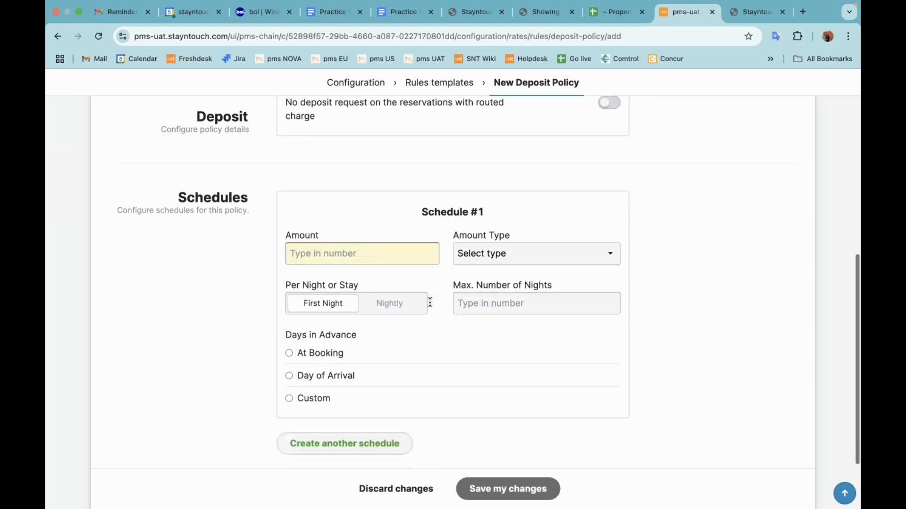
click(458, 311)
click(414, 340)
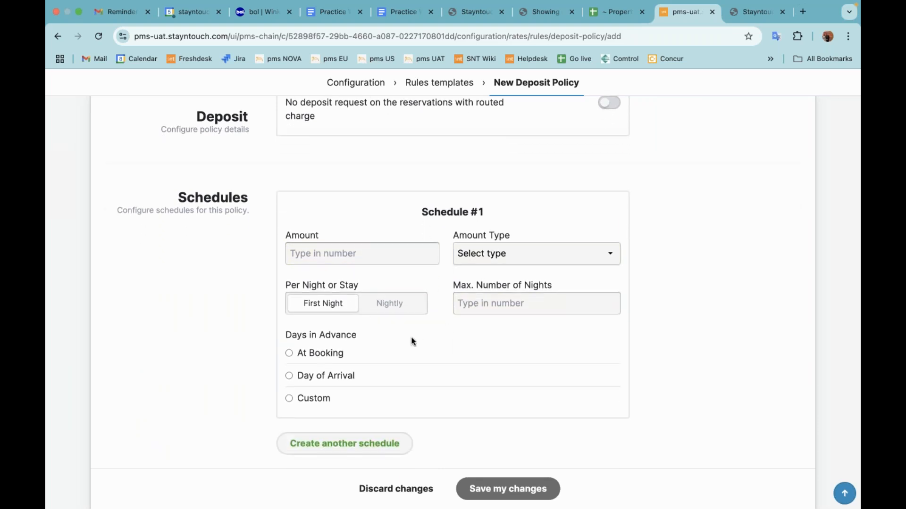
scroll(413, 340, down, 1)
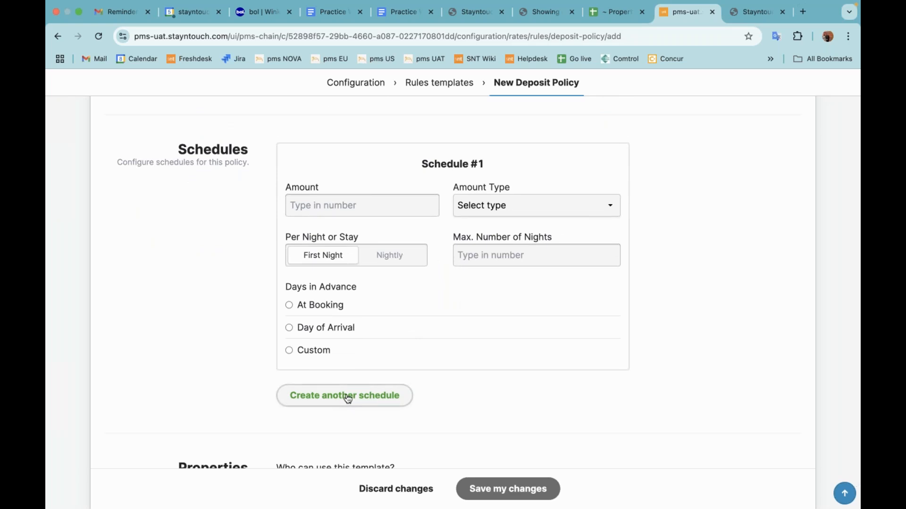
scroll(636, 264, up, 6)
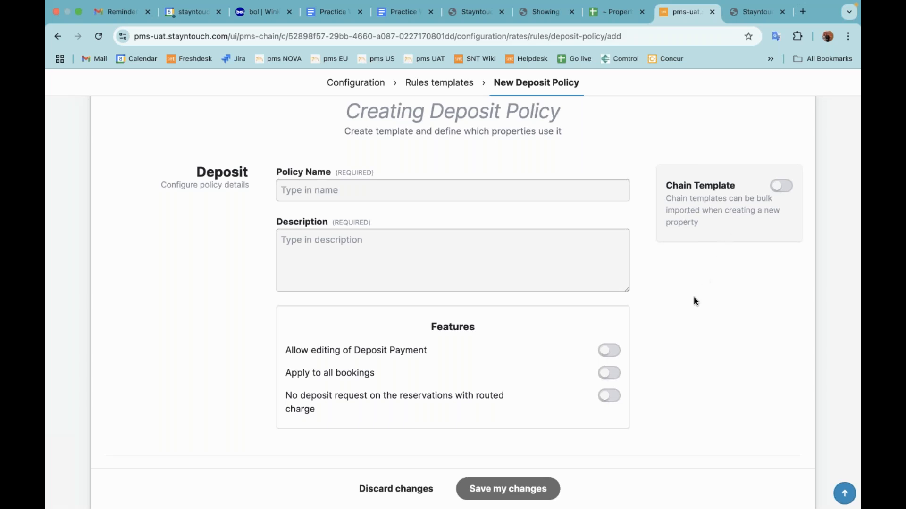
Examine the list of selectable properties for the deposit policy template and restore All properties.
scroll(693, 298, down, 10)
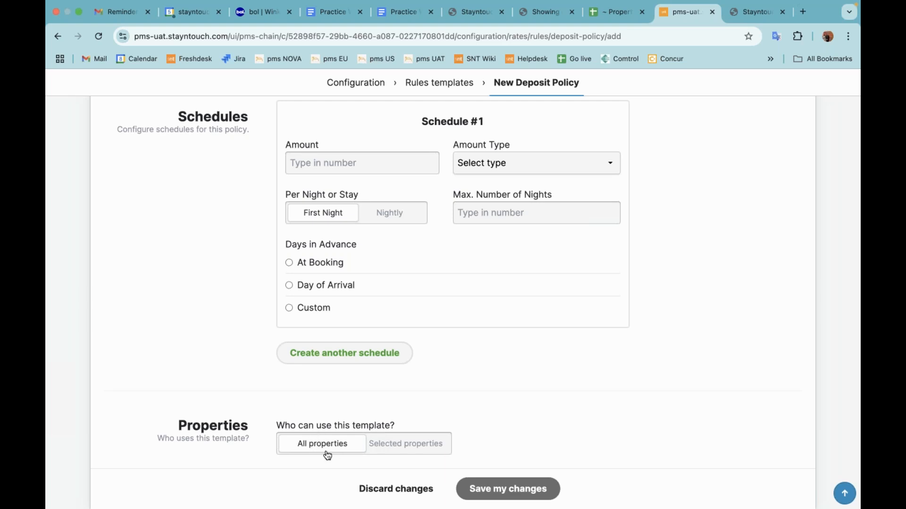
click(400, 448)
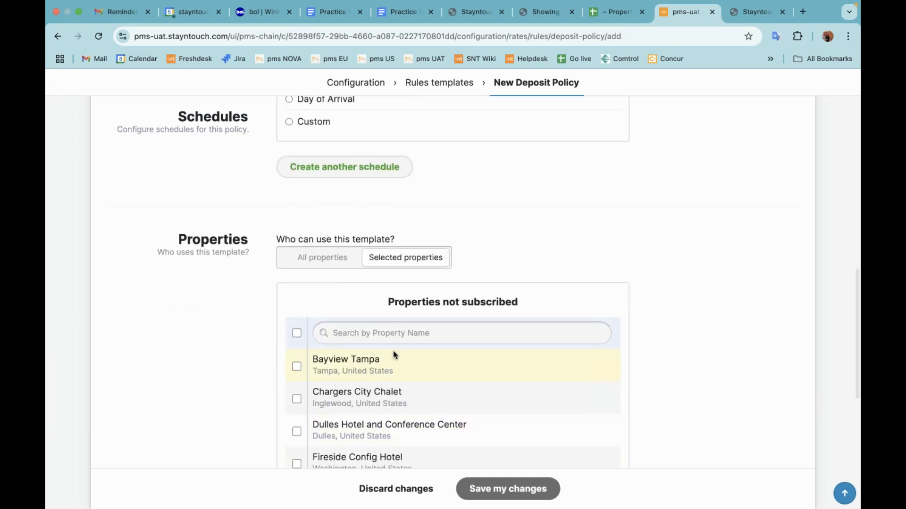
scroll(393, 356, down, 3)
scroll(393, 356, up, 3)
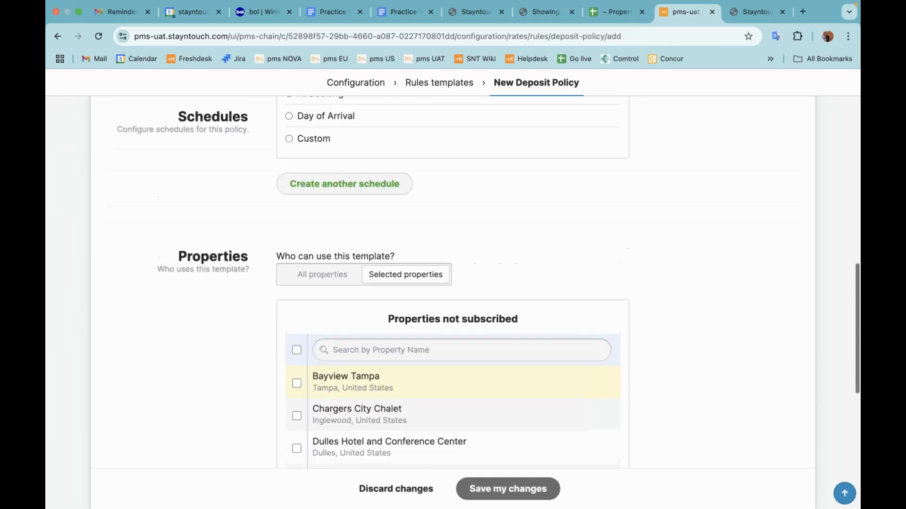
click(323, 278)
scroll(477, 319, up, 10)
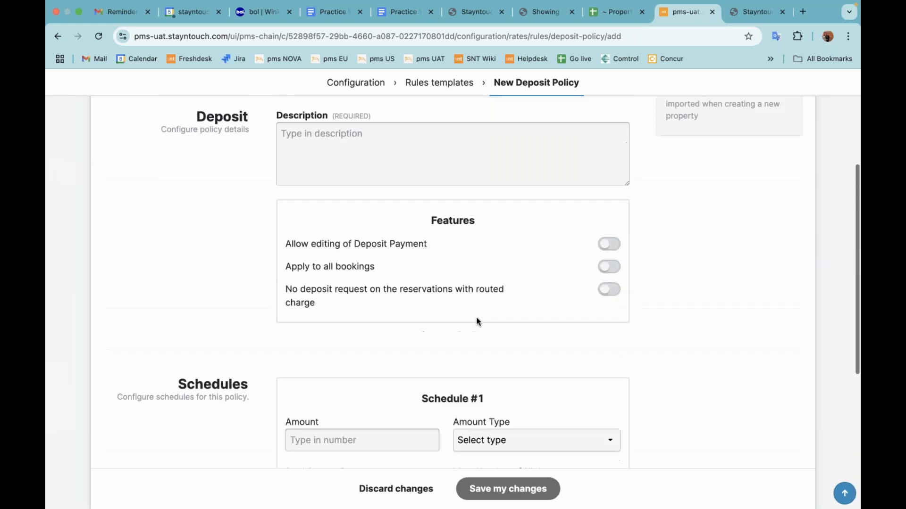
Enter "Chain deposit policy" as both the policy name and the description.
click(427, 240)
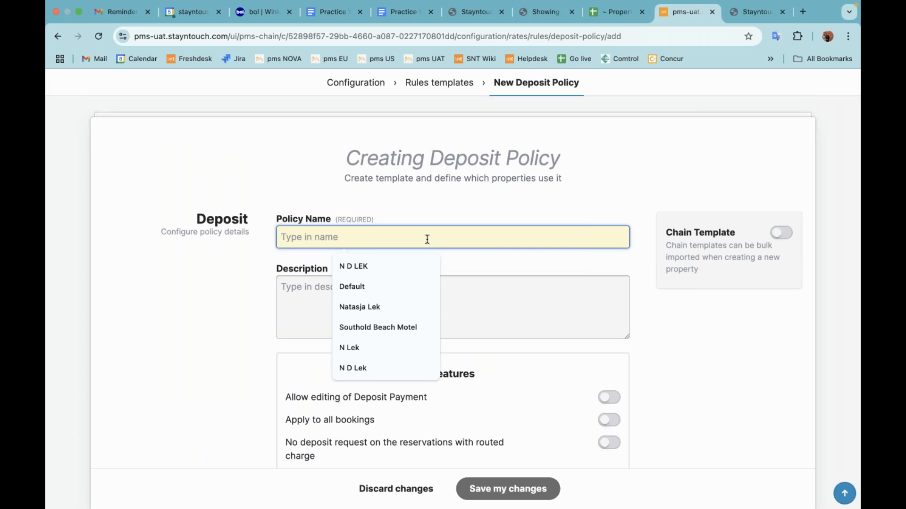
text(Chain )
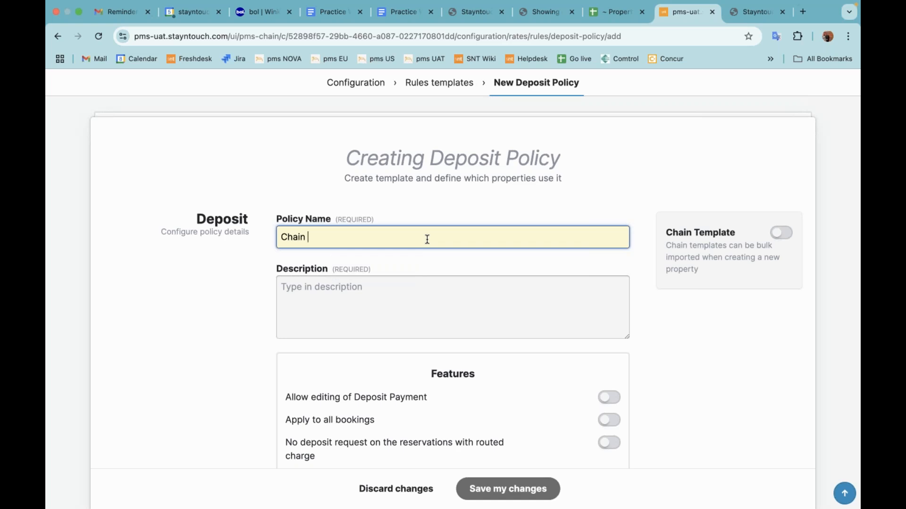
text(deposit policy)
key(super+a)
key(super+c)
click(436, 307)
key(super+v)
Mark the deposit policy as a chain template and allow editing of the deposit payment.
click(782, 233)
click(526, 334)
scroll(526, 335, down, 3)
click(608, 305)
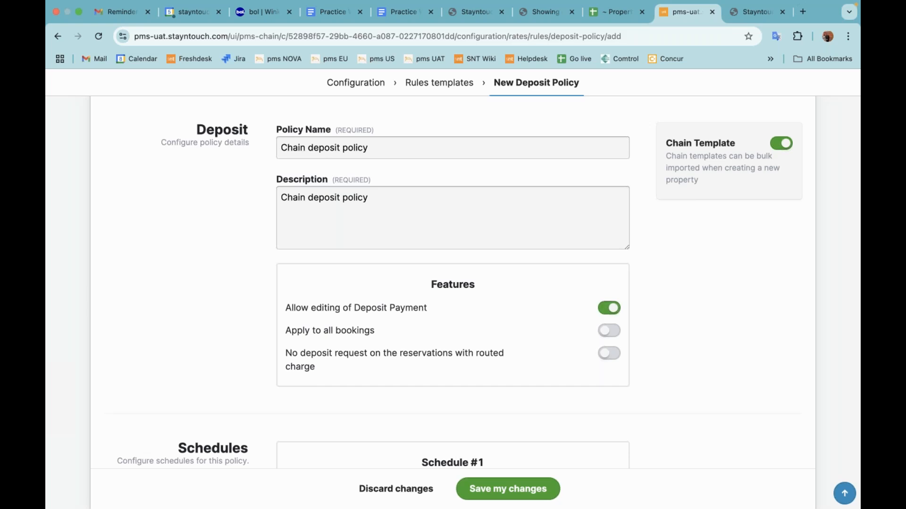
Set Schedule #1 to an amount of 100 with type Percentage, charged nightly.
scroll(510, 354, down, 5)
click(413, 286)
text(100)
click(498, 279)
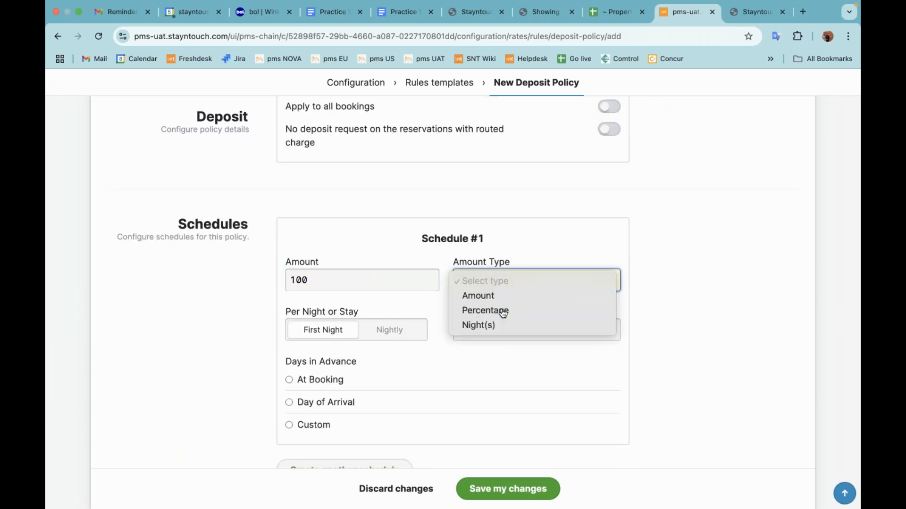
click(502, 311)
scroll(390, 290, down, 3)
scroll(389, 269, down, 1)
click(387, 232)
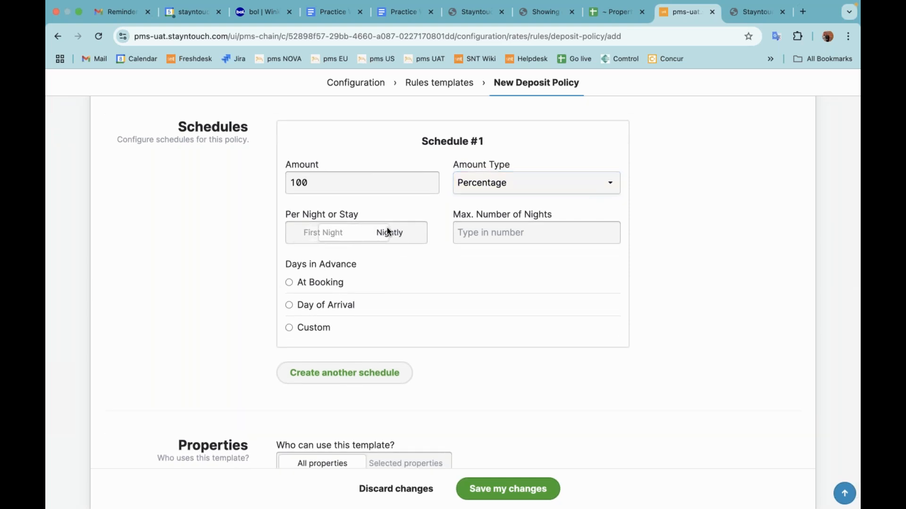
Set Schedule #1's days in advance to a custom value of 1 and save the deposit policy.
click(318, 307)
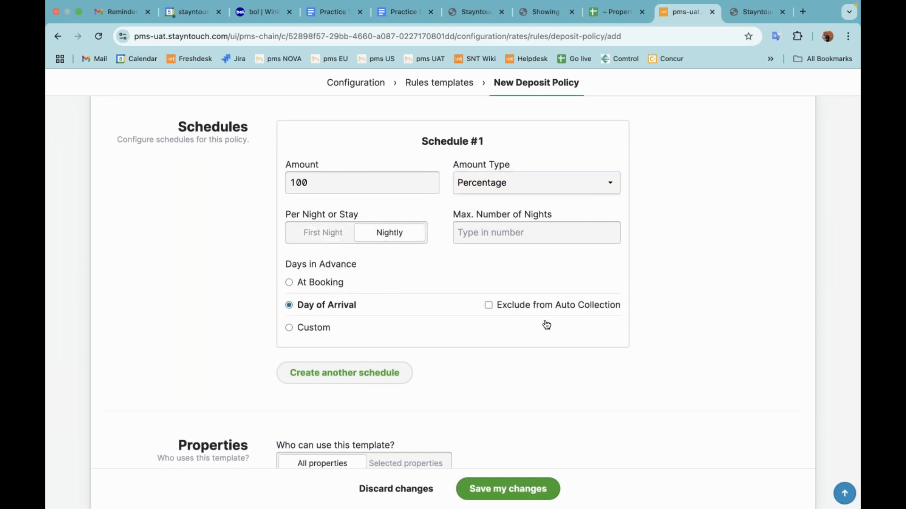
click(313, 328)
click(602, 330)
text(1)
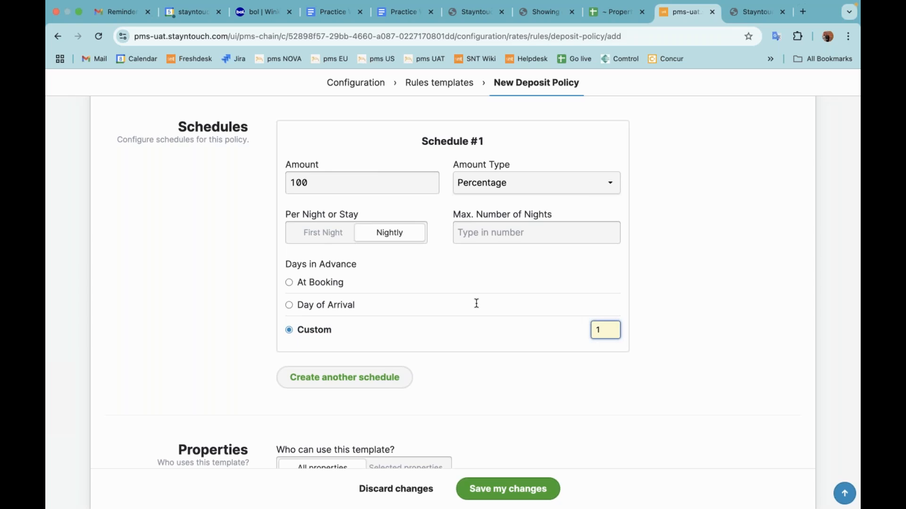
scroll(475, 302, down, 1)
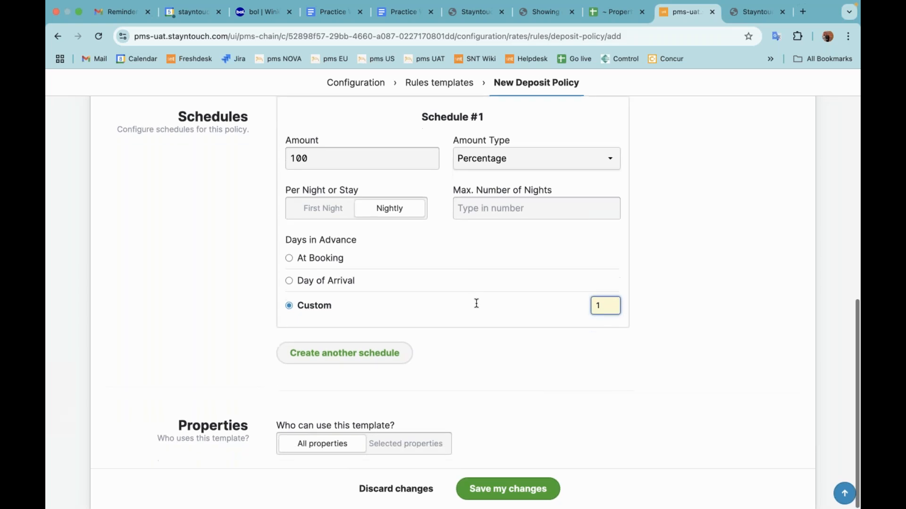
click(517, 489)
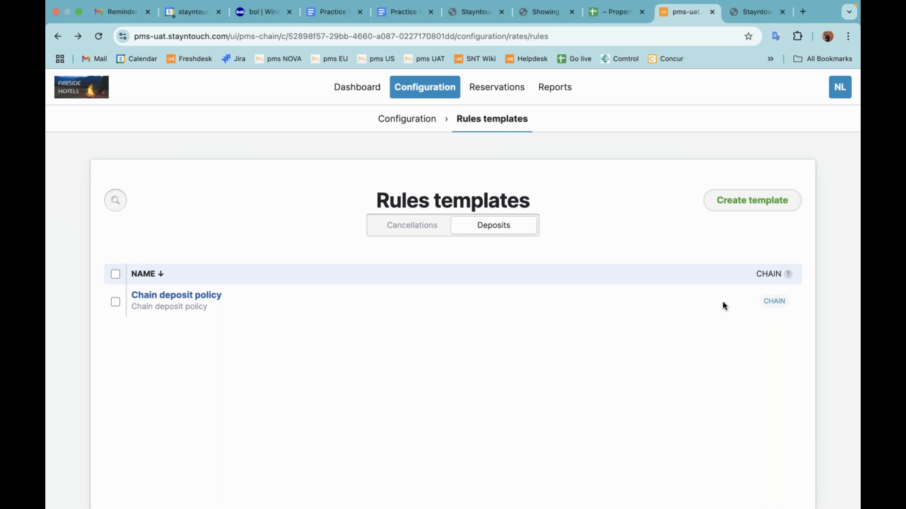
Remove the Chain deposit policy from the chain templates and add it back to them.
click(115, 302)
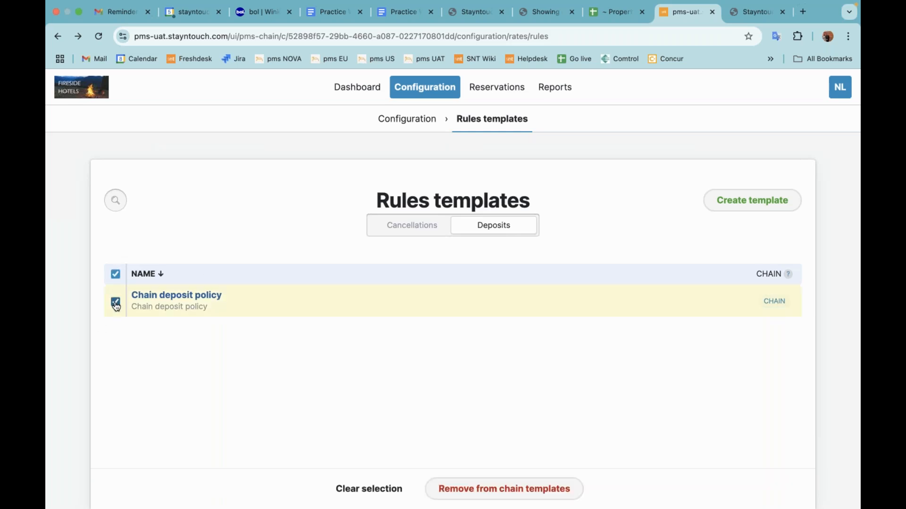
click(510, 491)
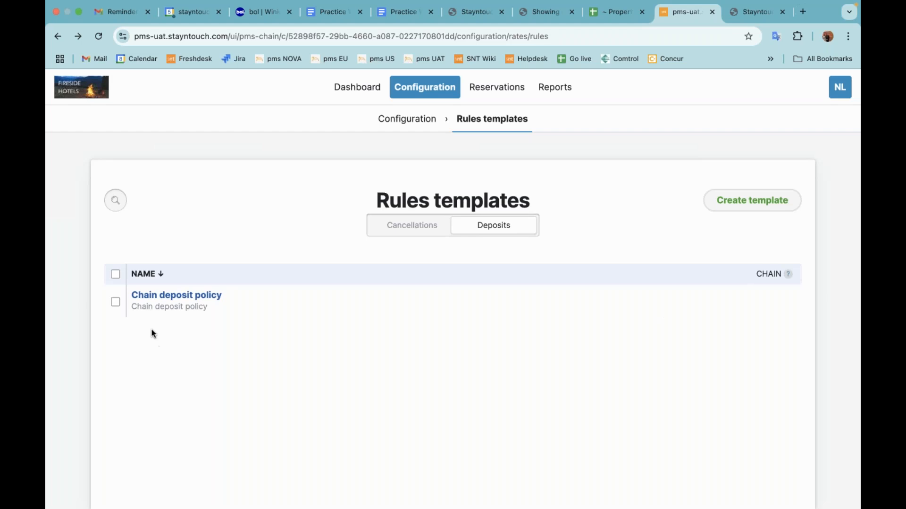
click(115, 303)
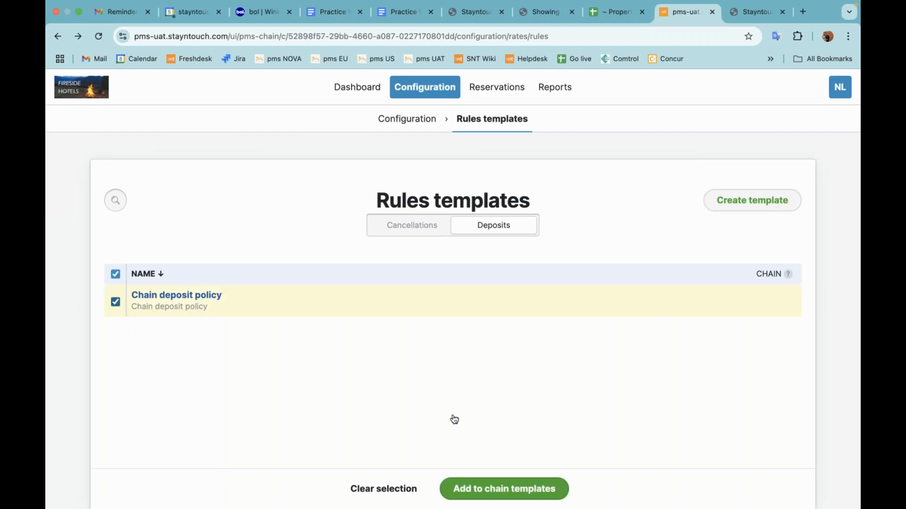
click(512, 489)
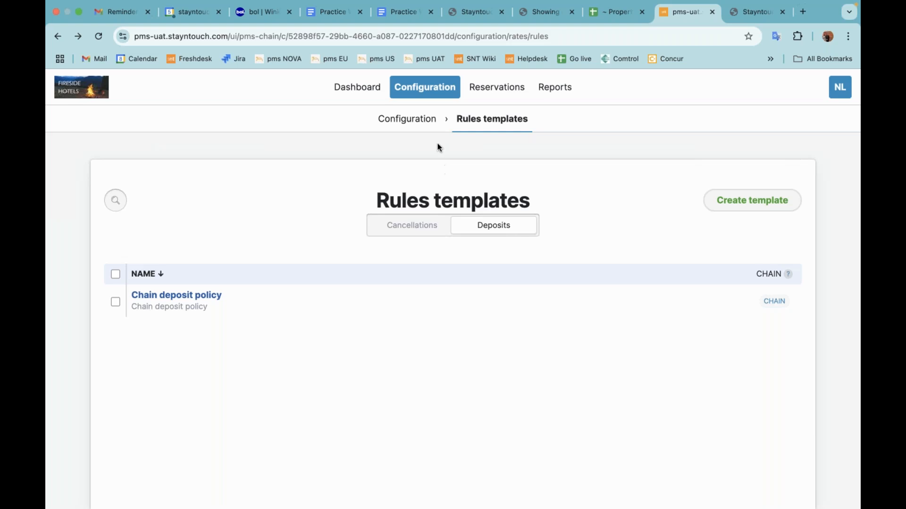
Return to the configuration overview and open the Restrictions list within Rates.
click(412, 121)
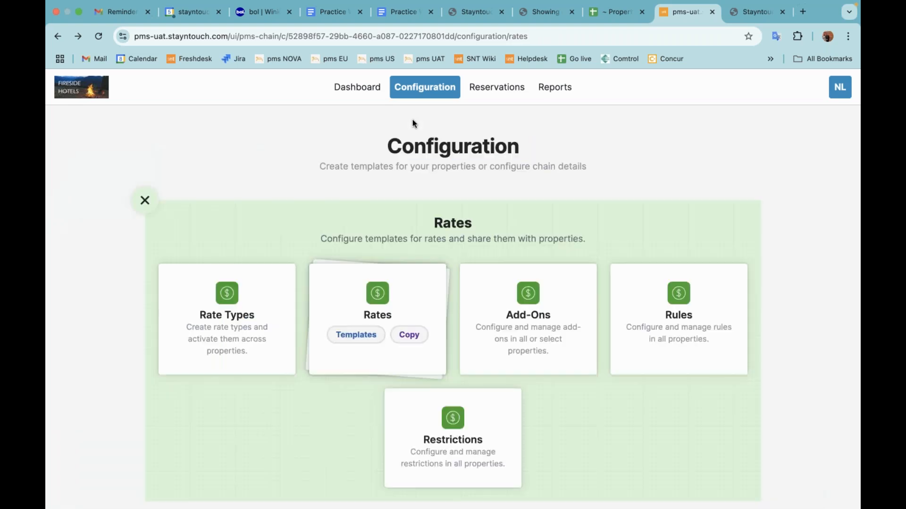
click(143, 199)
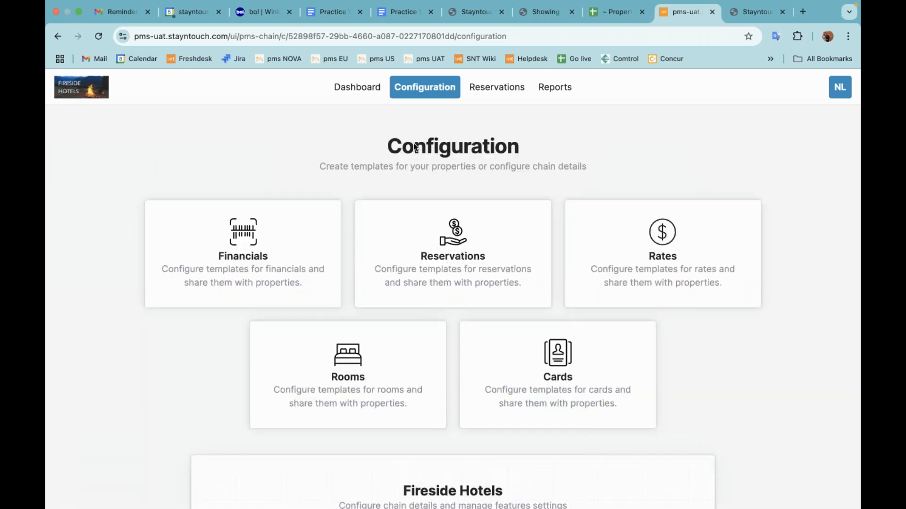
click(661, 251)
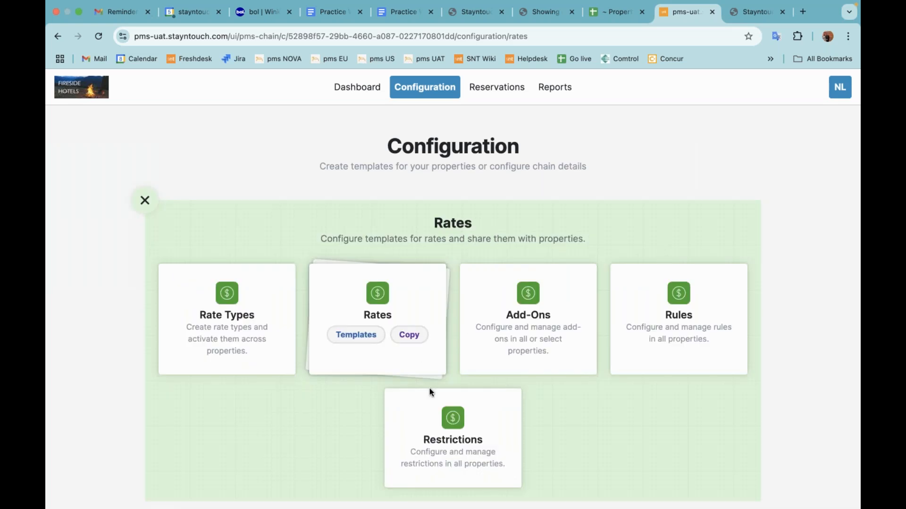
scroll(456, 435, down, 1)
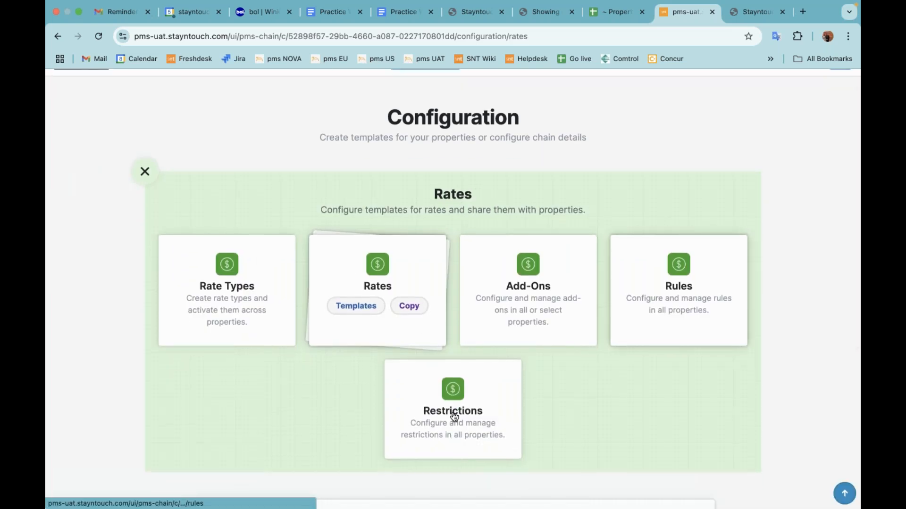
click(453, 411)
scroll(511, 319, down, 2)
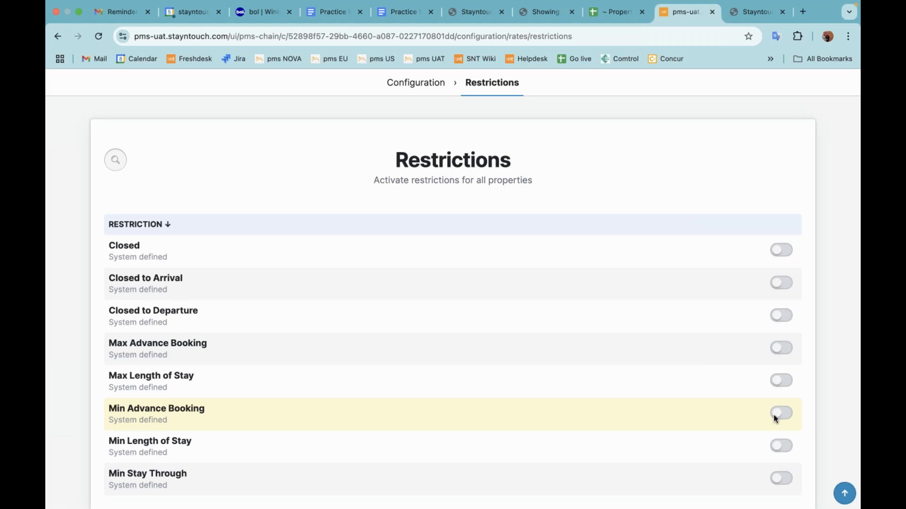
Activate the Closed restriction template for all properties.
click(782, 251)
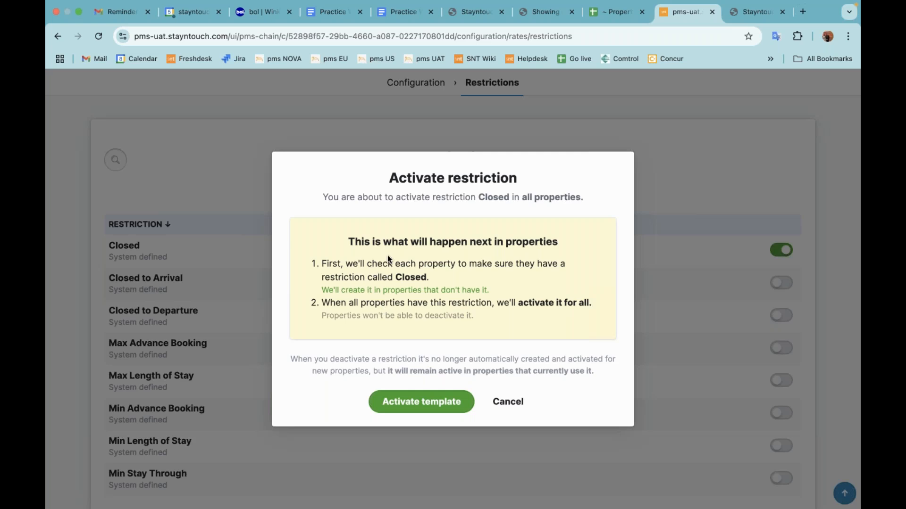
click(429, 406)
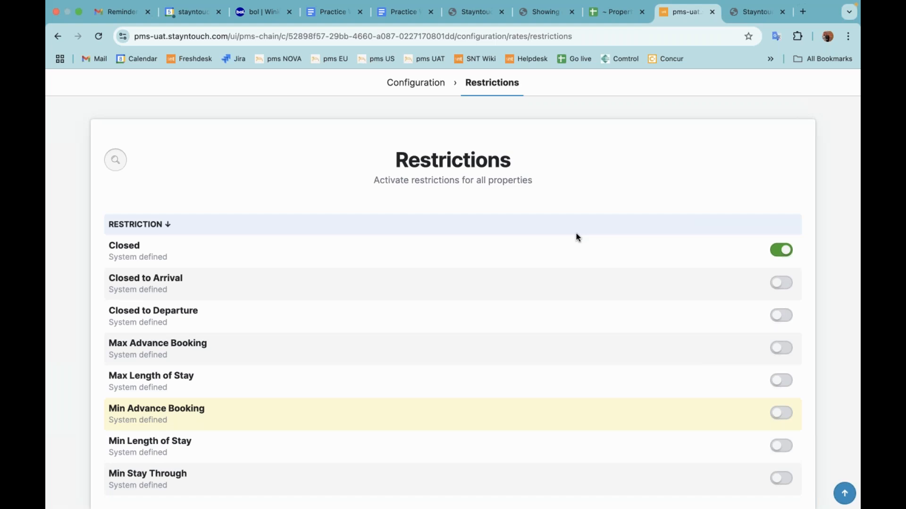
scroll(576, 233, up, 2)
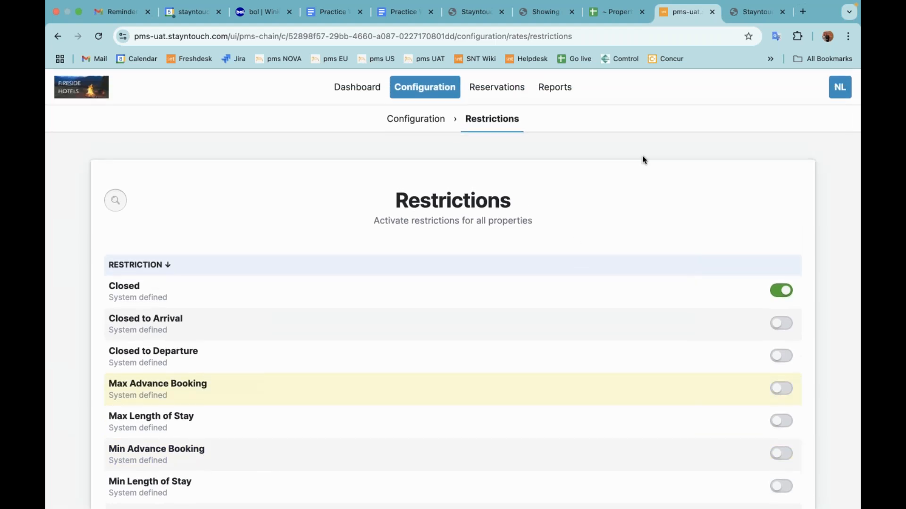
Switch to the Wexford Bay Hotel admin, open the Pegasus central reservation system integration and activate it.
click(753, 13)
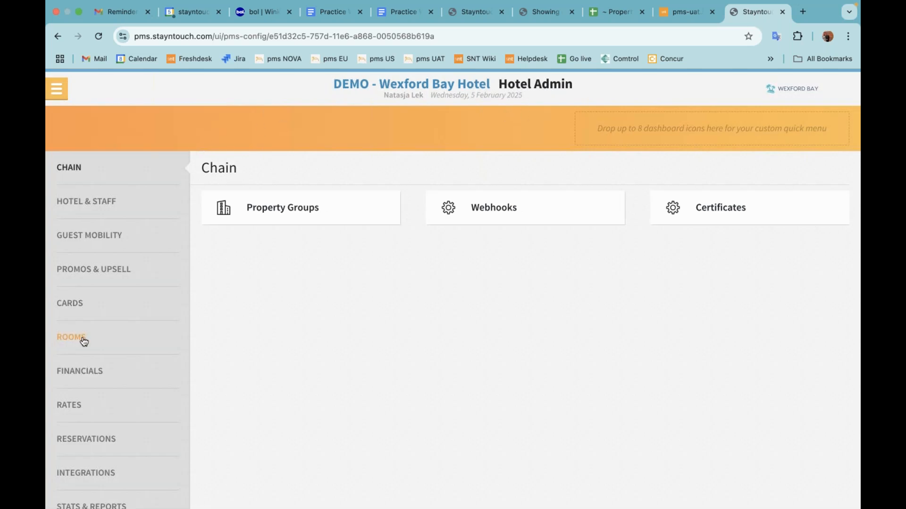
click(92, 475)
click(312, 259)
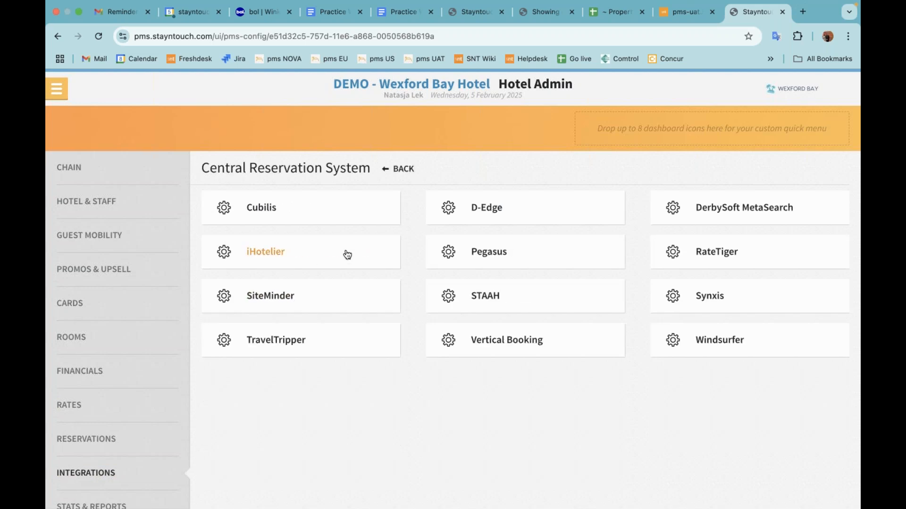
click(478, 258)
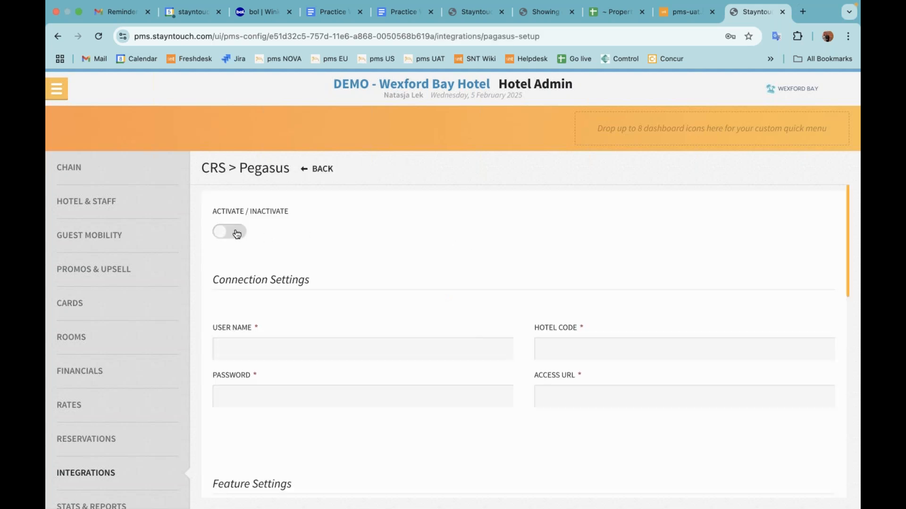
click(237, 234)
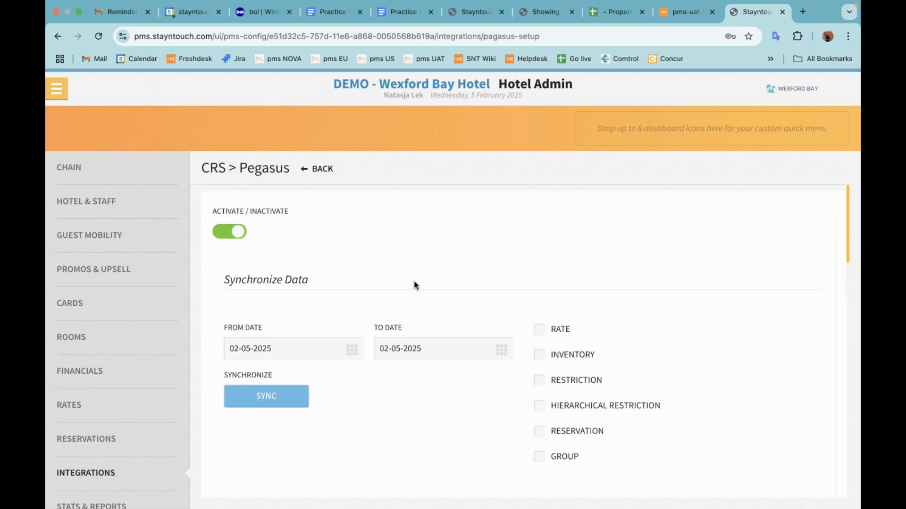
Set the To date of the Pegasus data synchronization to 02-05-2026.
scroll(415, 285, down, 1)
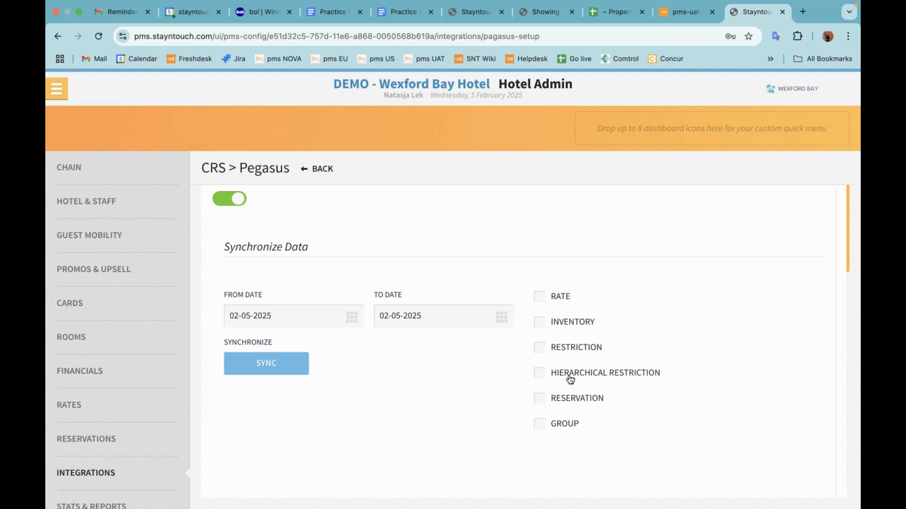
scroll(414, 309, up, 1)
scroll(412, 307, up, 1)
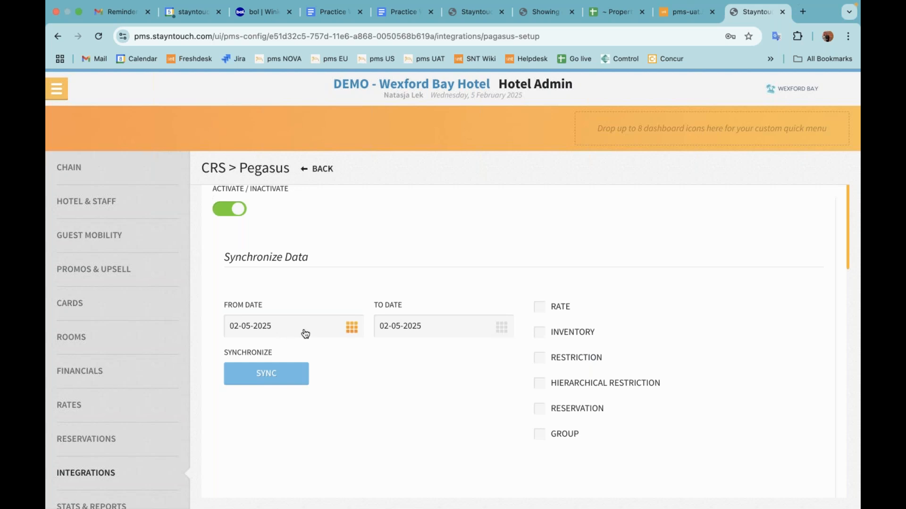
click(419, 334)
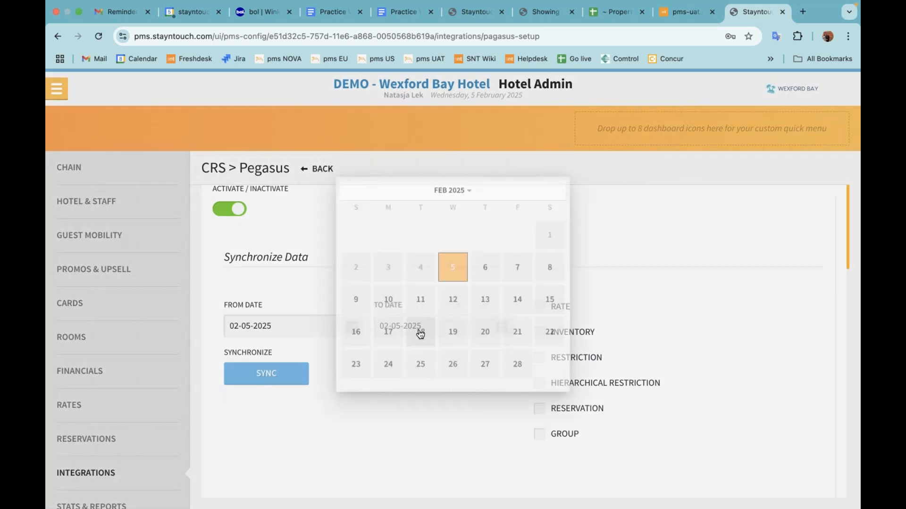
click(464, 178)
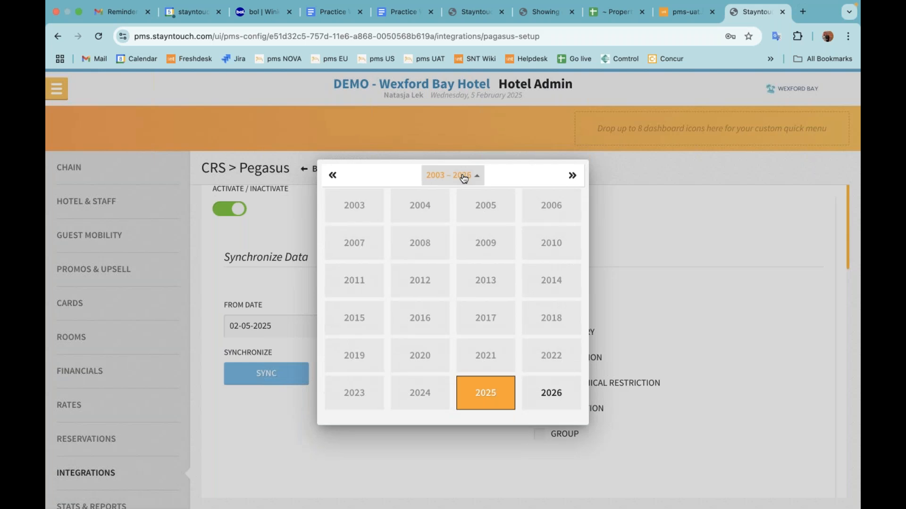
click(556, 400)
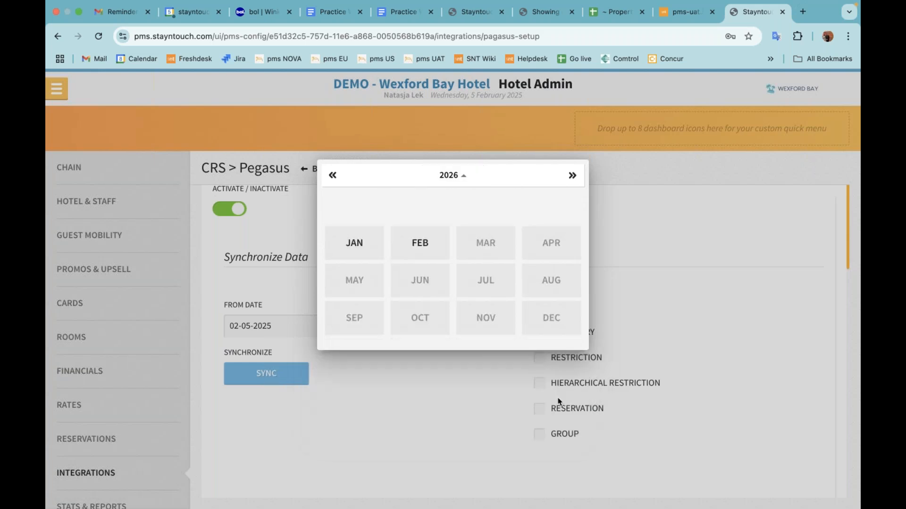
click(417, 244)
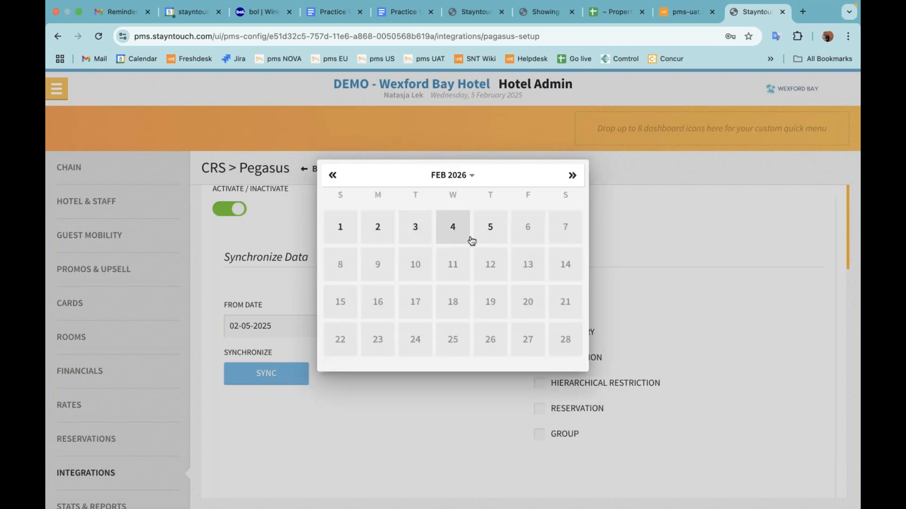
click(490, 229)
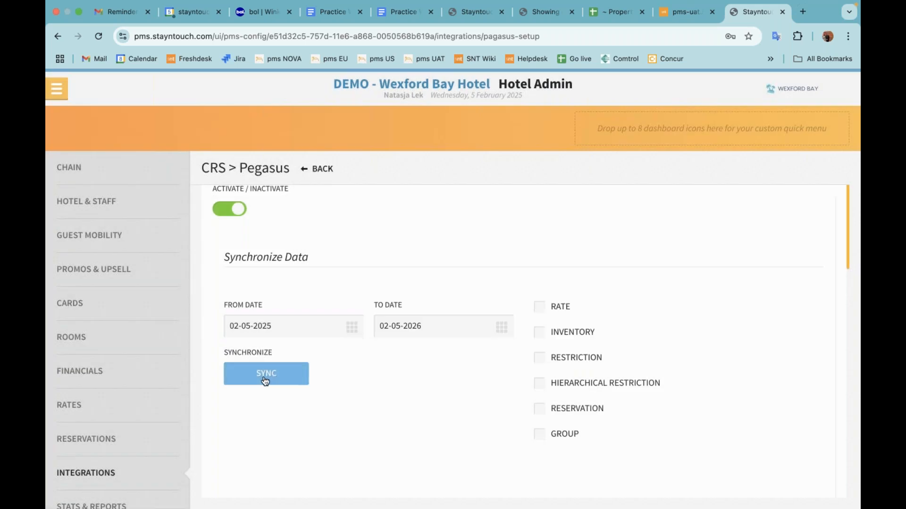